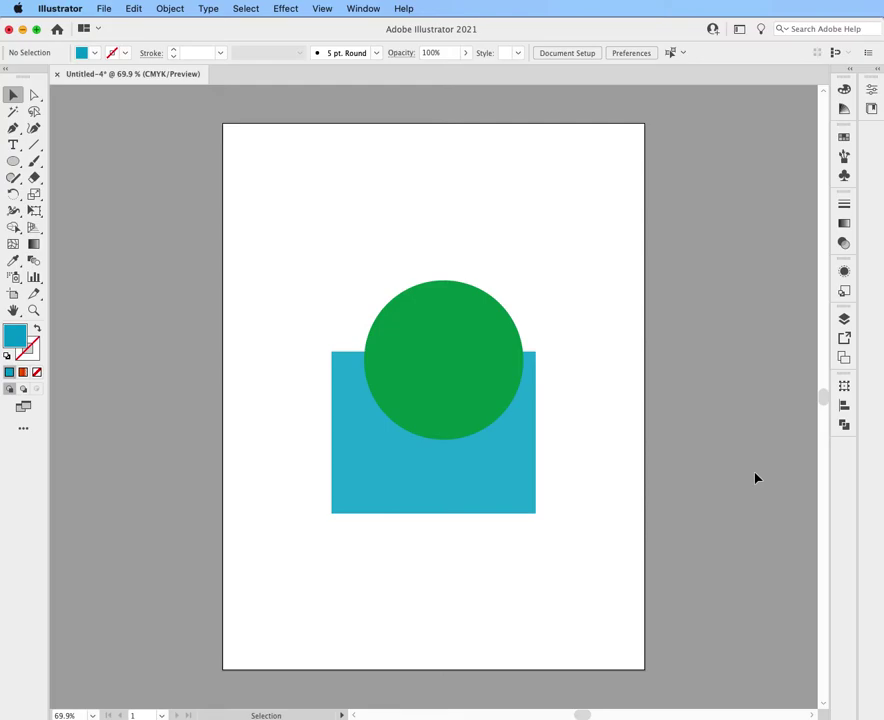
Step: Bring the blue rectangle in front of the green circle, then marquee-select both shapes
left_click(436, 510)
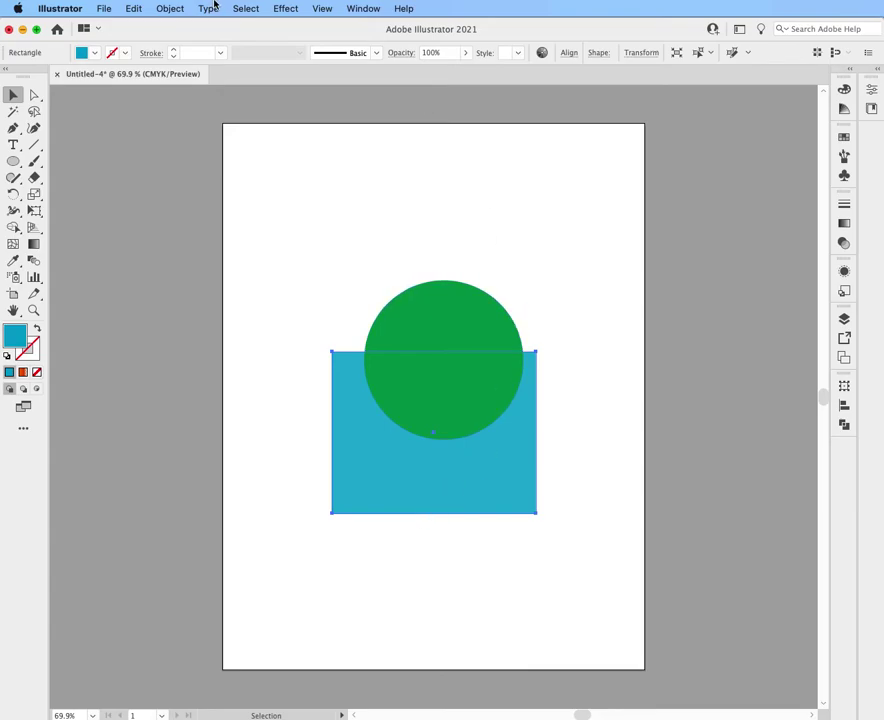
left_click(172, 11)
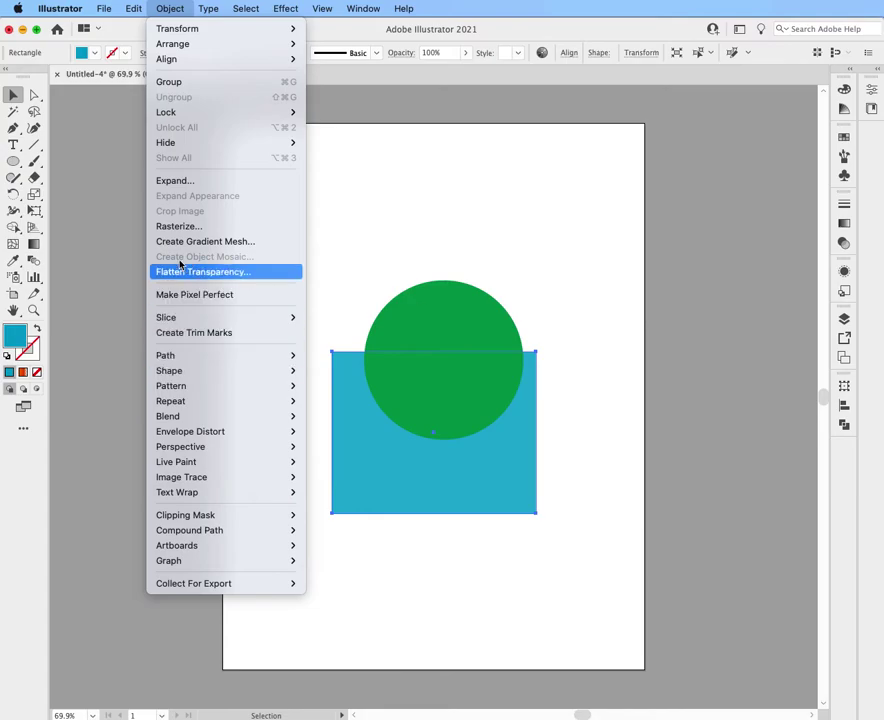
mouse_move(178, 46)
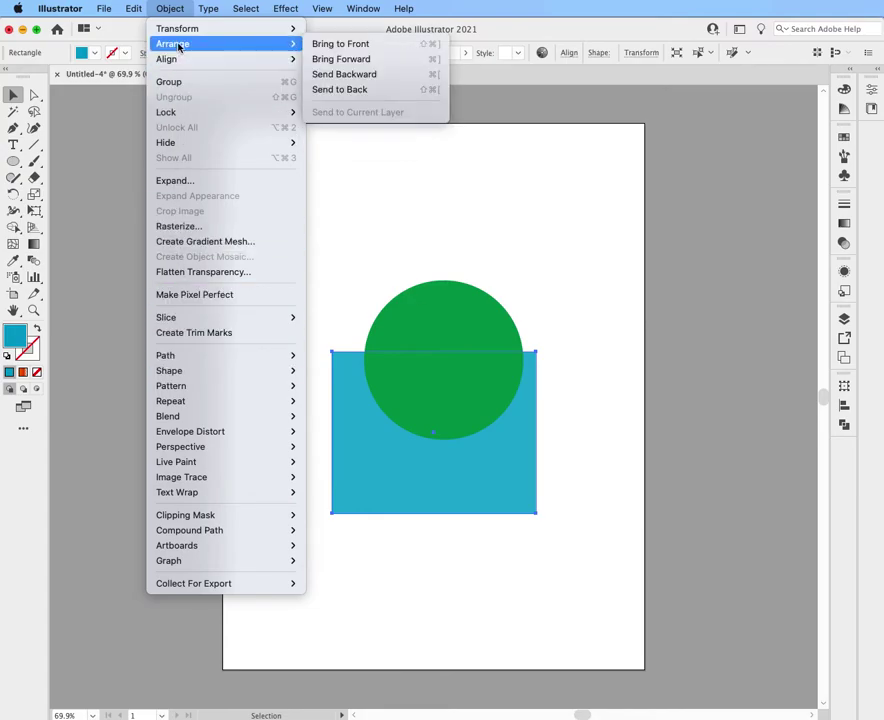
left_click(375, 50)
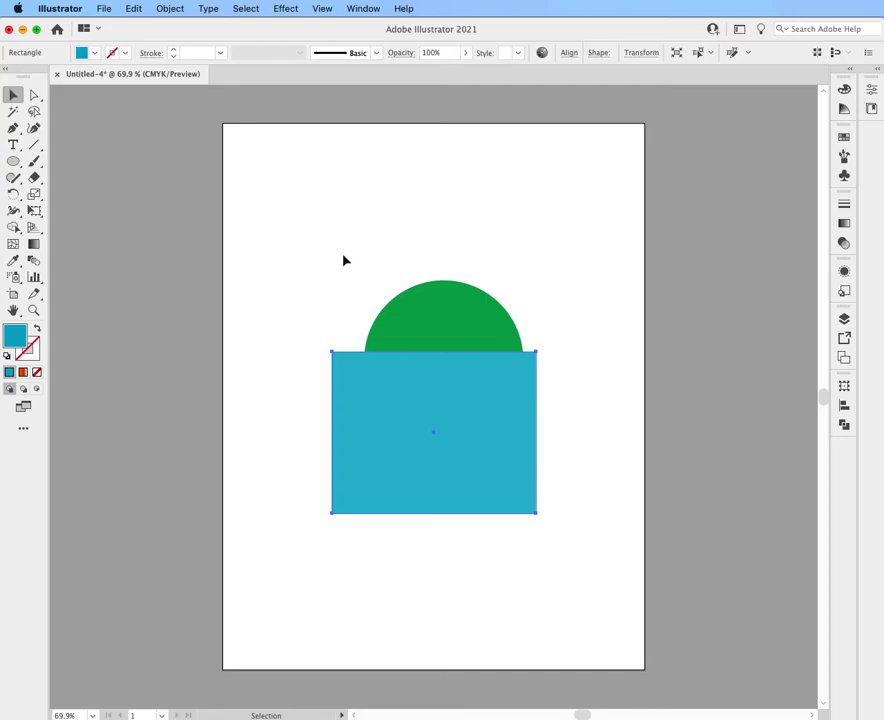
left_click_drag(343, 258, 452, 416)
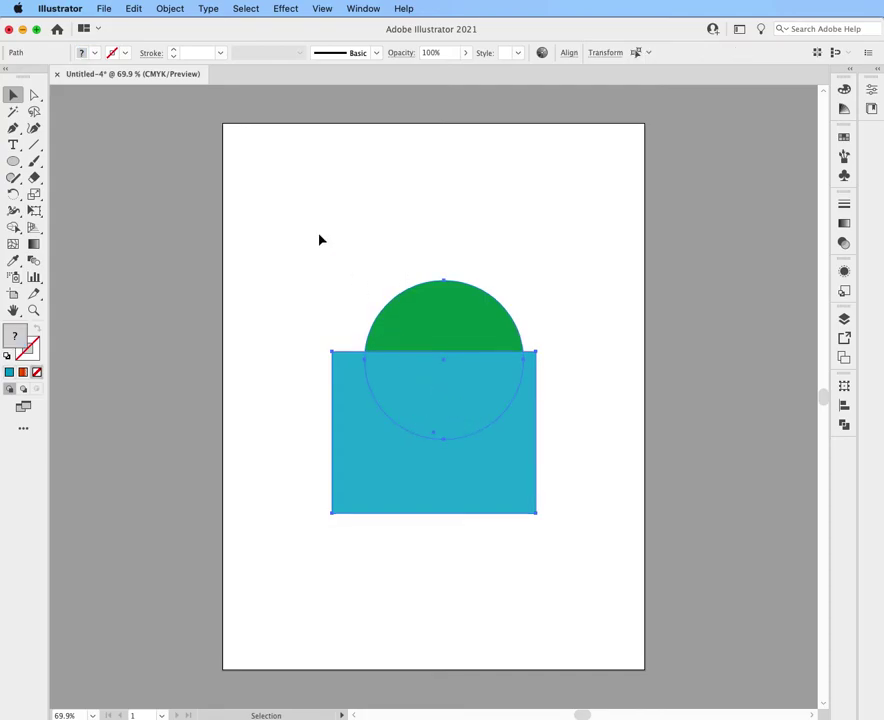
Step: Make a clipping mask from the rectangle and green circle with Object > Clipping Mask > Make
left_click(168, 9)
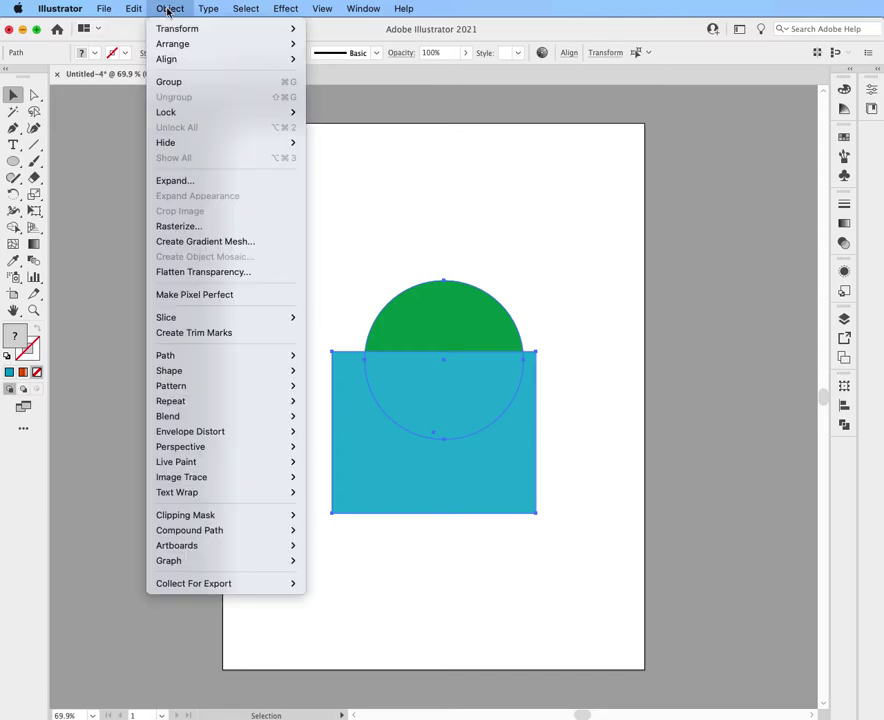
mouse_move(223, 522)
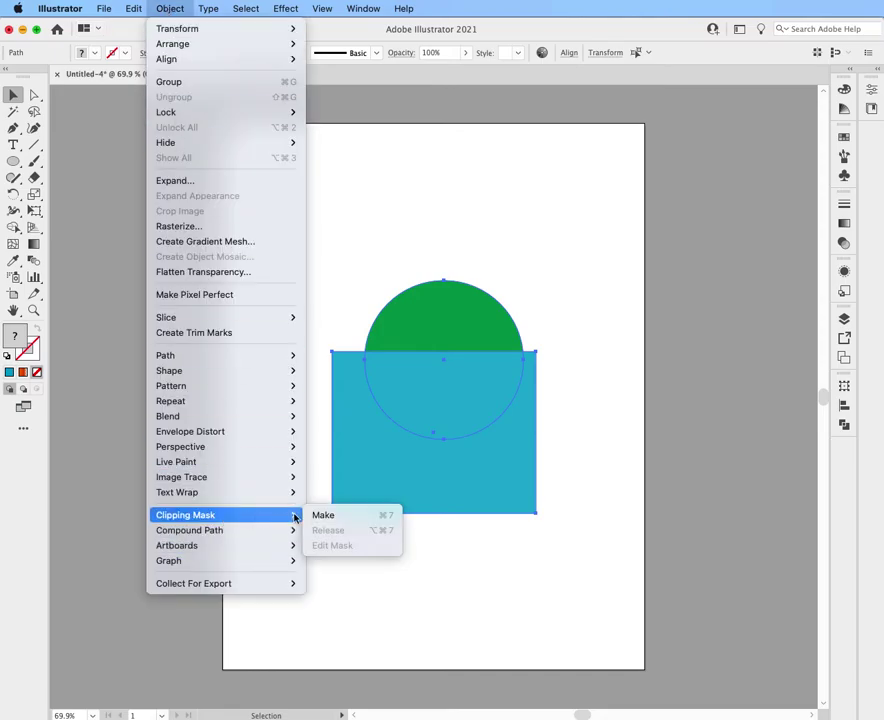
left_click(325, 516)
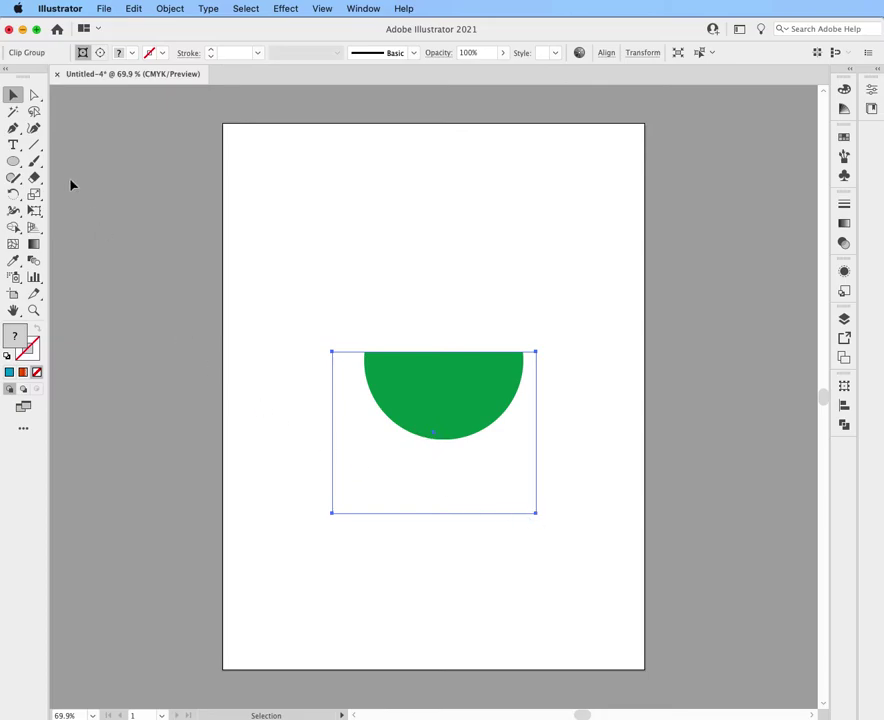
Step: Use Direct Selection to select only the clipping rectangle and give it a blue fill
left_click(34, 96)
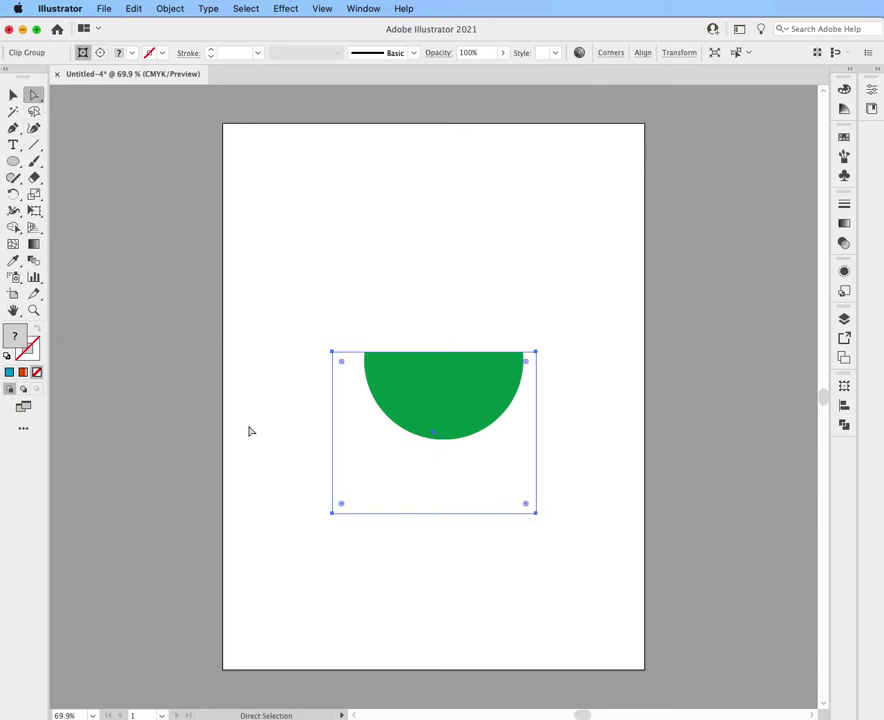
left_click(10, 373)
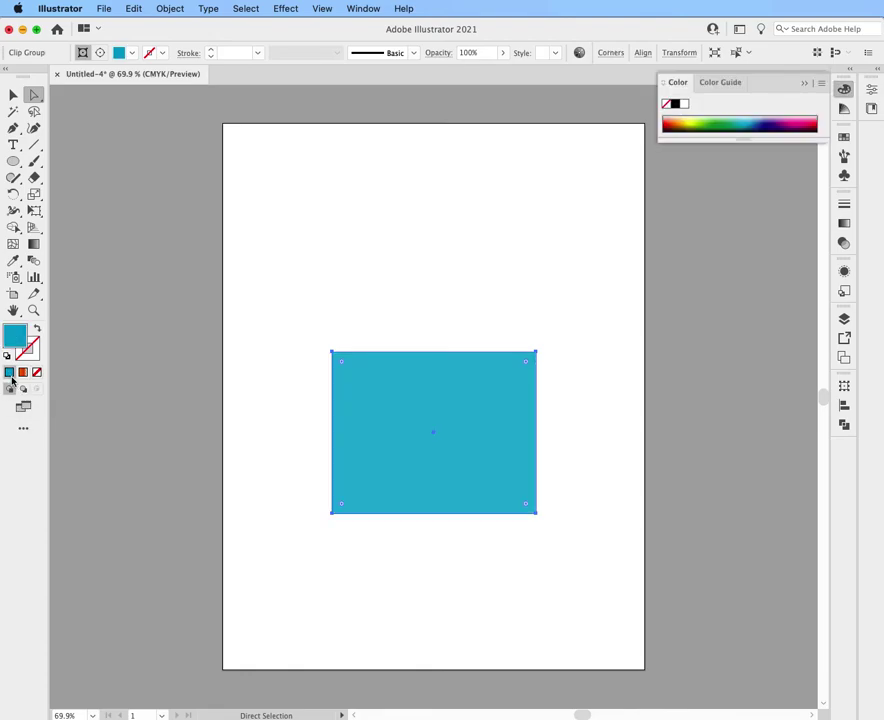
key("super+z")
left_click(343, 569)
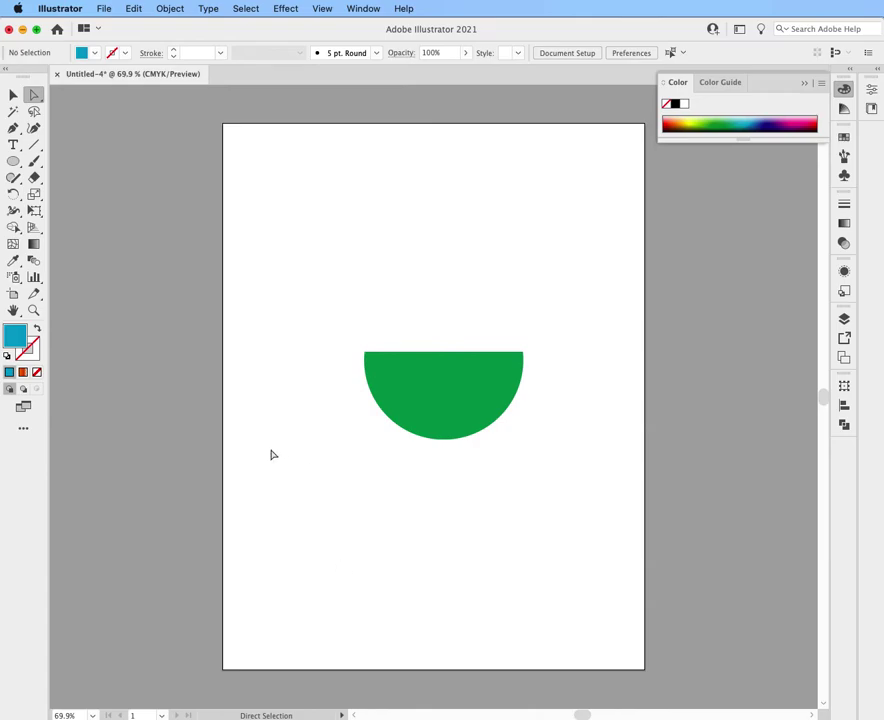
left_click_drag(272, 454, 400, 564)
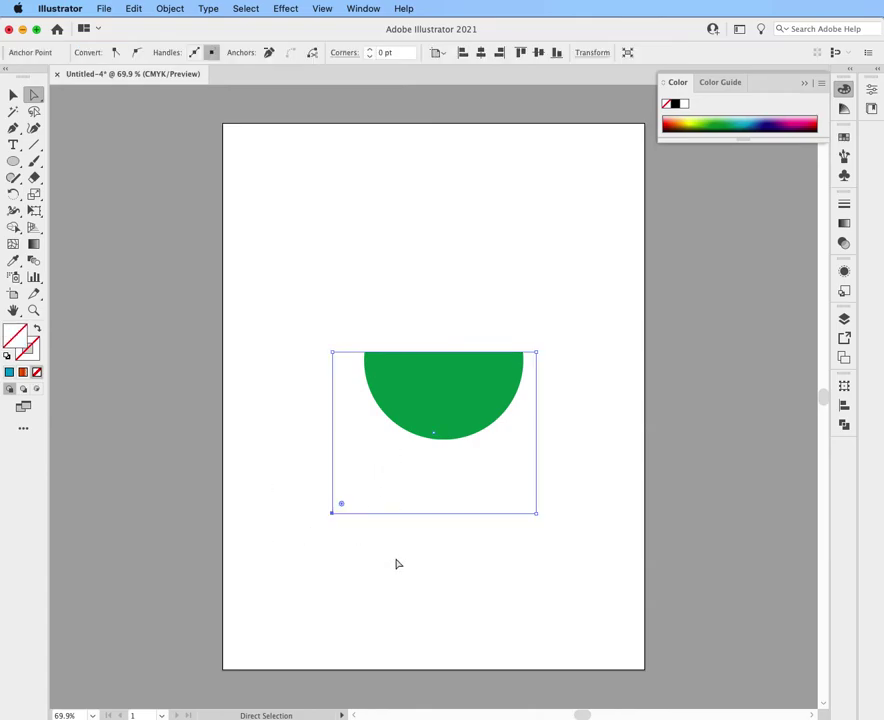
left_click(9, 372)
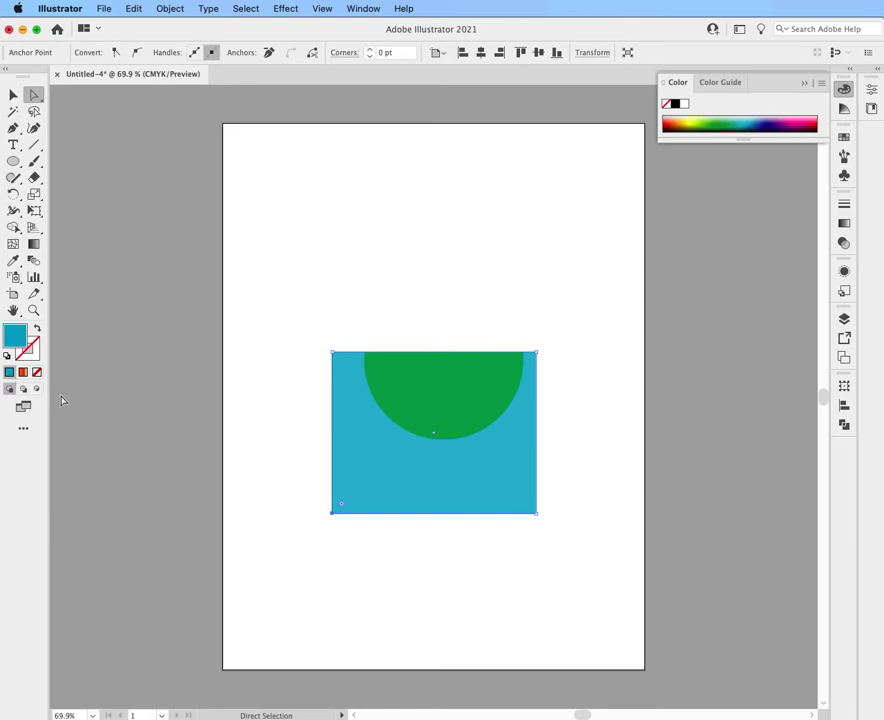
left_click(260, 460)
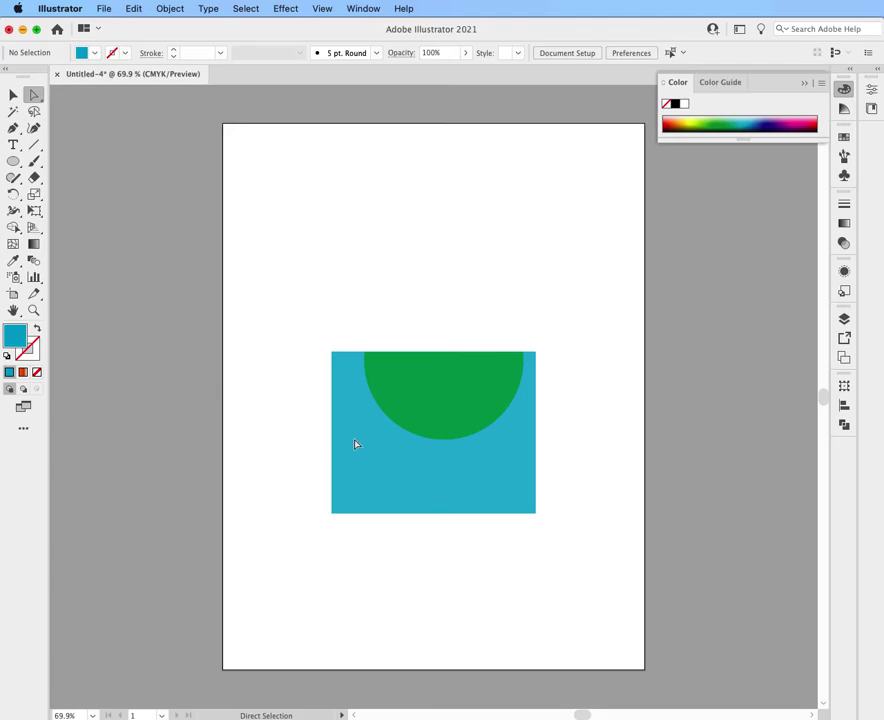
Step: Drag the clip group up and slightly left, then check the blue clipping rectangle with Direct Selection
left_click(12, 95)
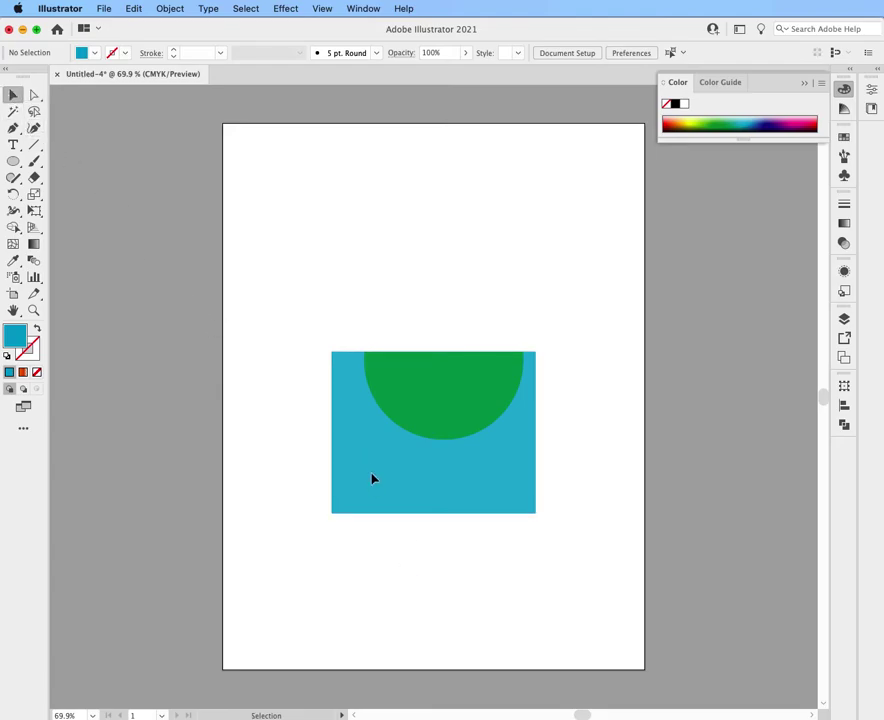
left_click(346, 357)
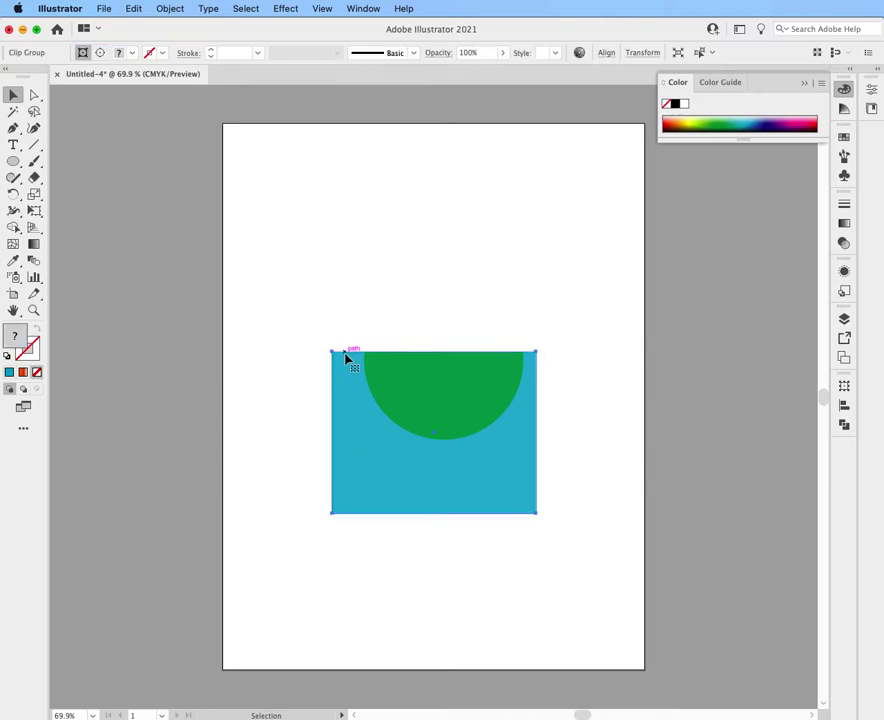
left_click_drag(346, 357, 348, 300)
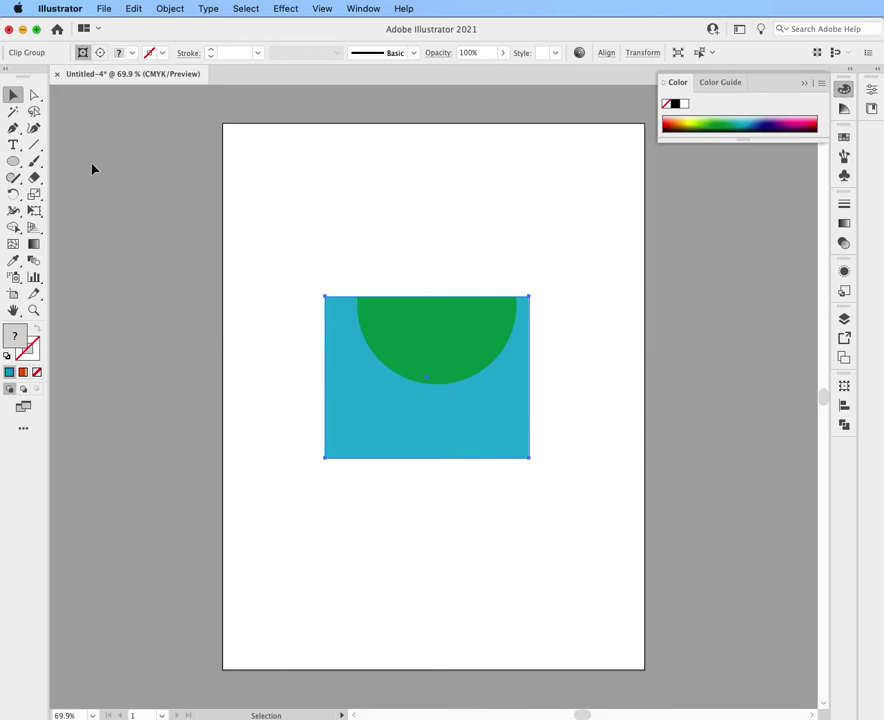
left_click(40, 95)
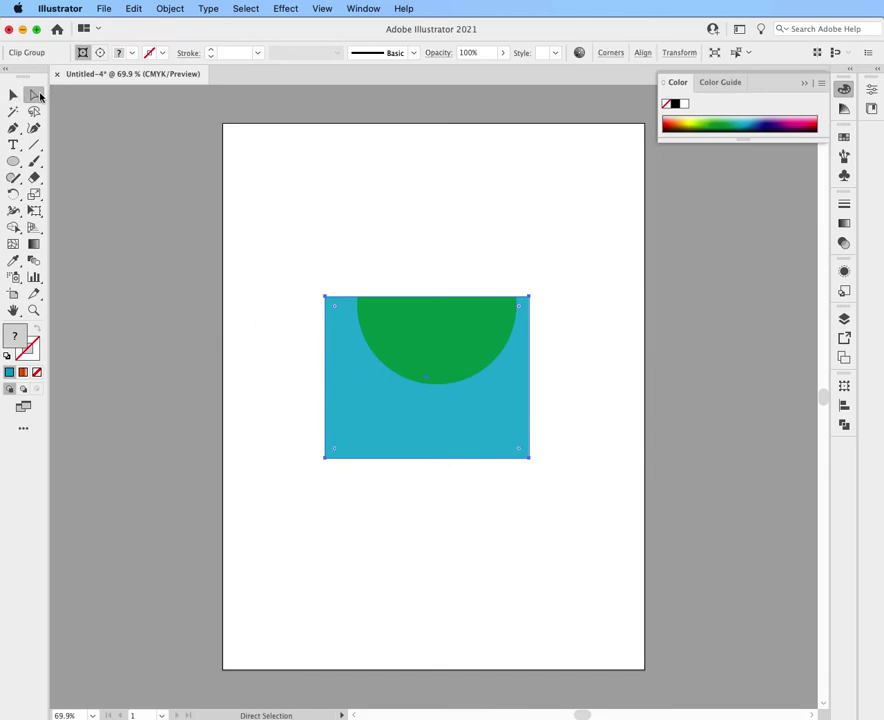
left_click(352, 532)
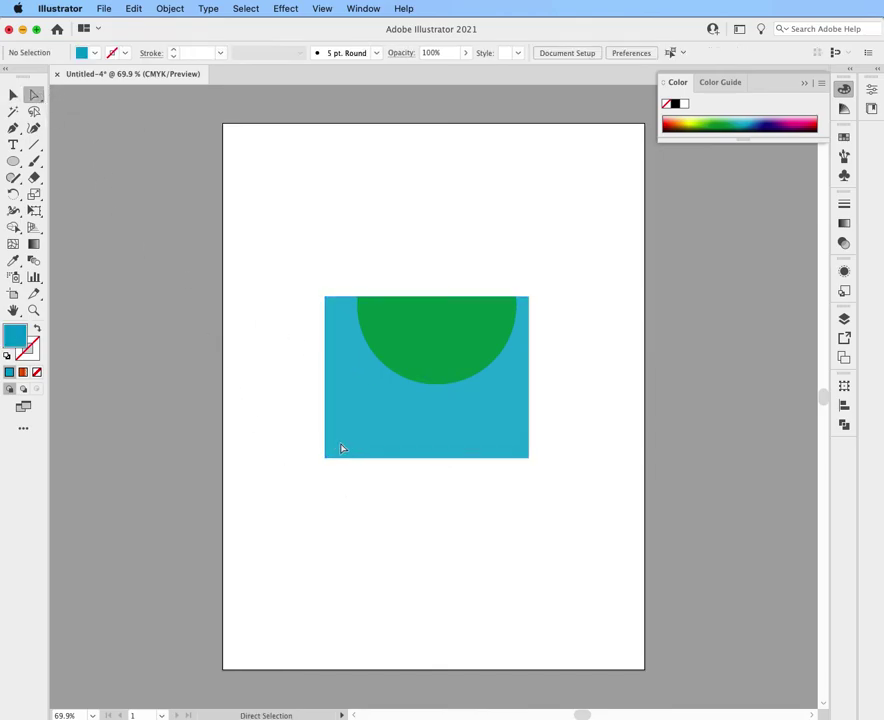
left_click(334, 460)
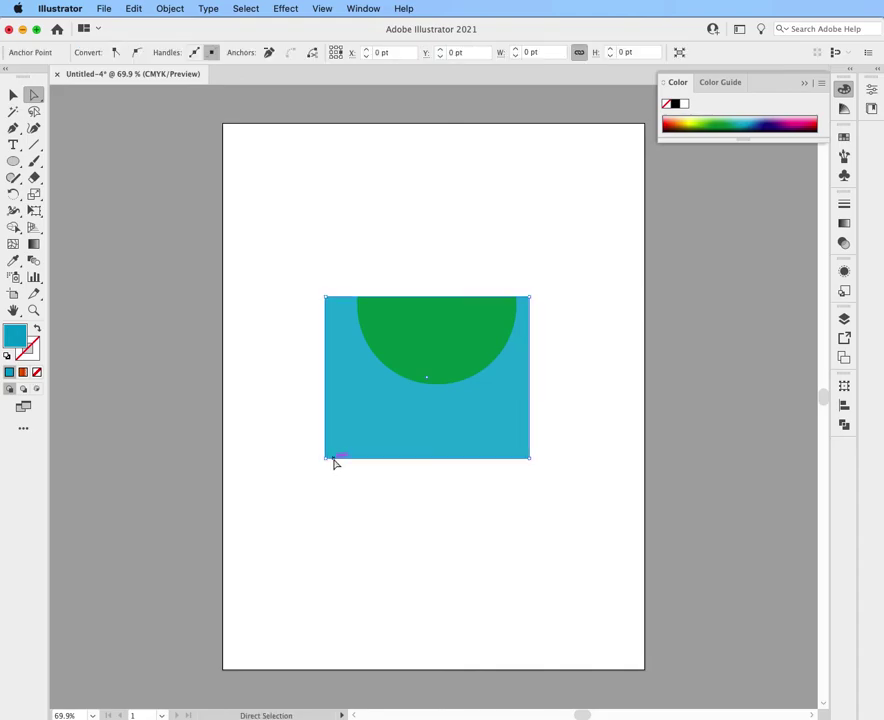
left_click_drag(335, 462, 329, 432)
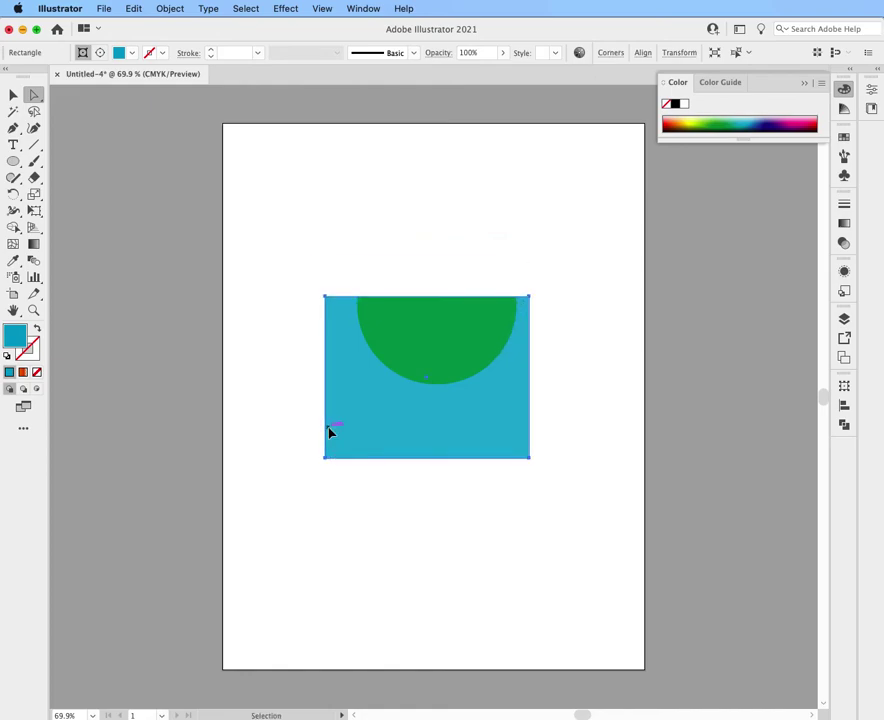
left_click(381, 570)
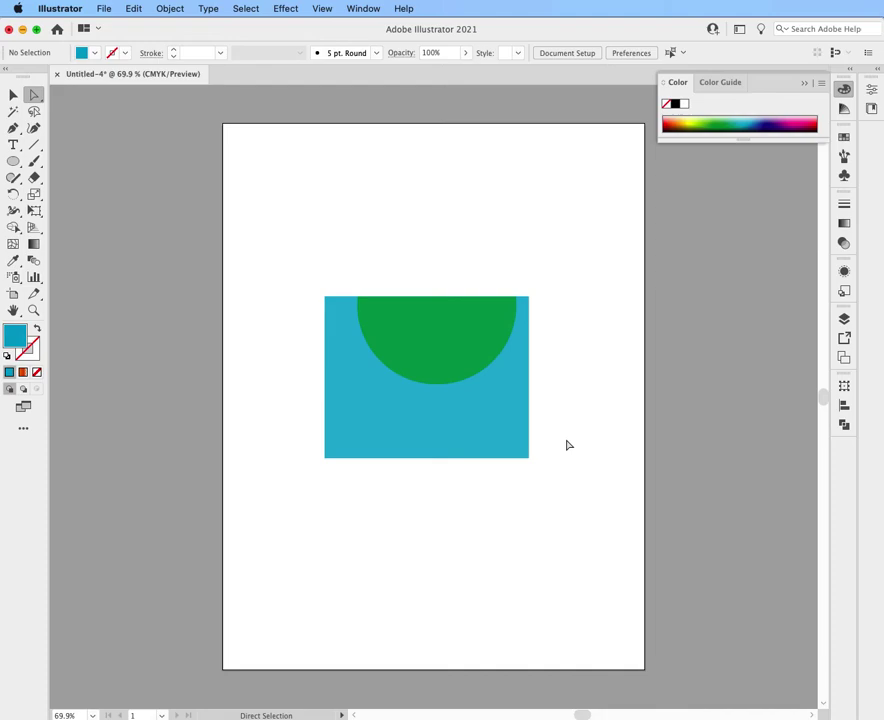
Step: Switch from Illustrator to the blank Untitled-8 InDesign document via Mission Control
key("ctrl+Up")
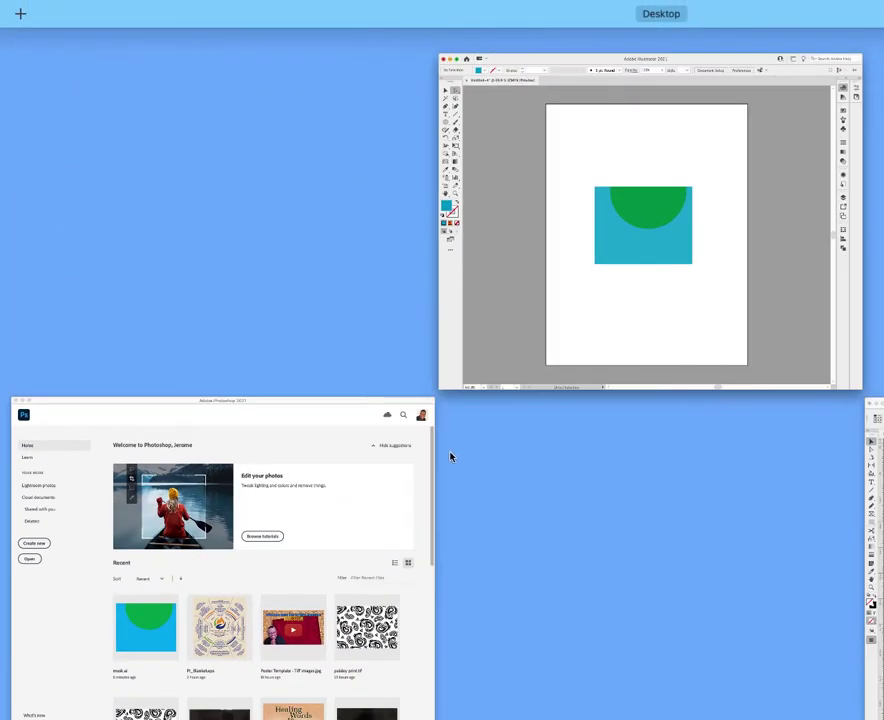
left_click(452, 457)
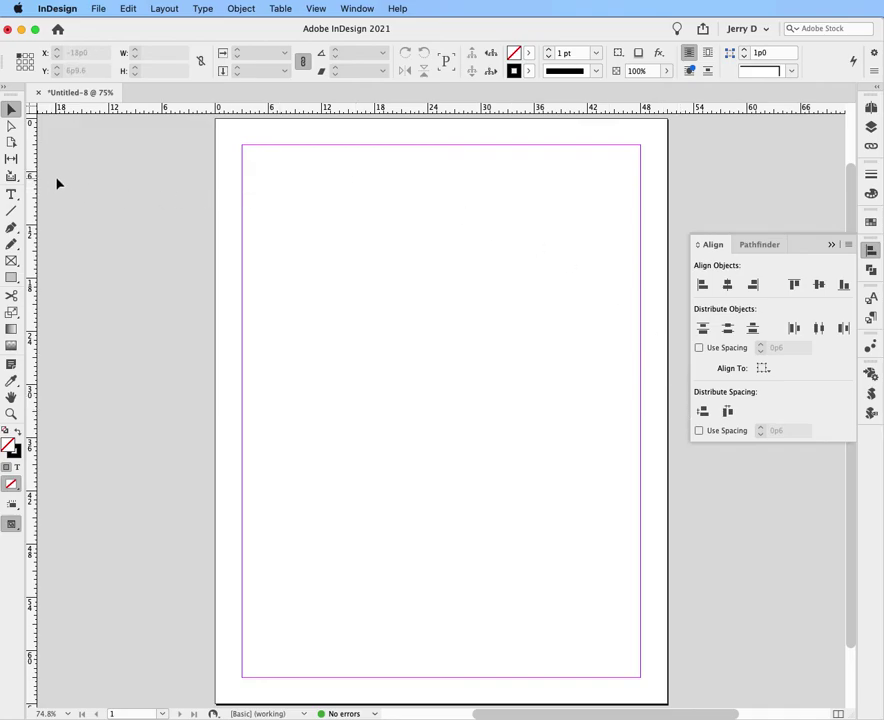
Step: Return to Illustrator and save the artwork as mask.ai with default Illustrator Options
key("ctrl+Up")
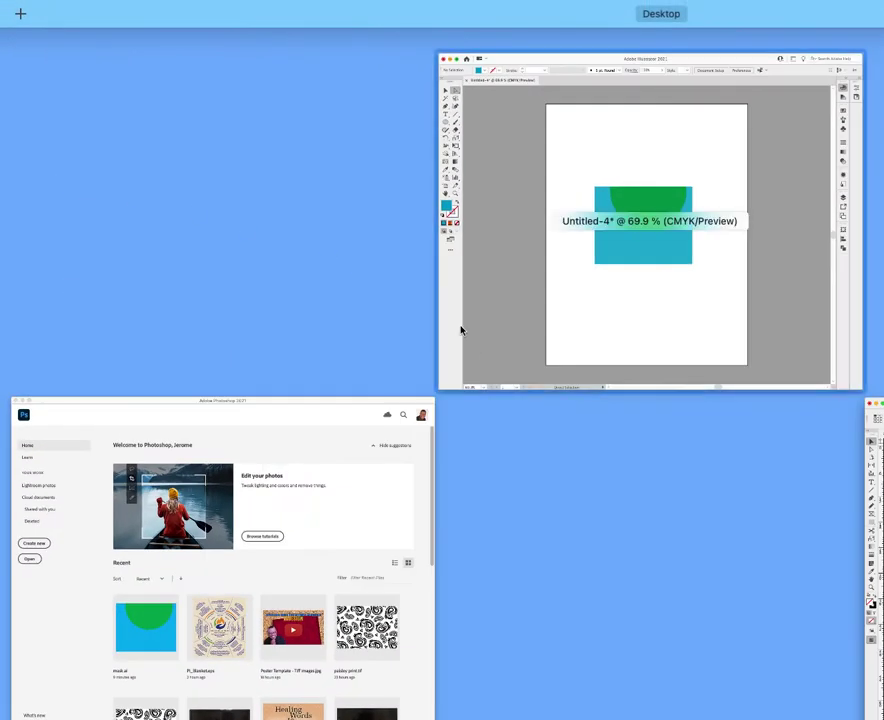
left_click(503, 170)
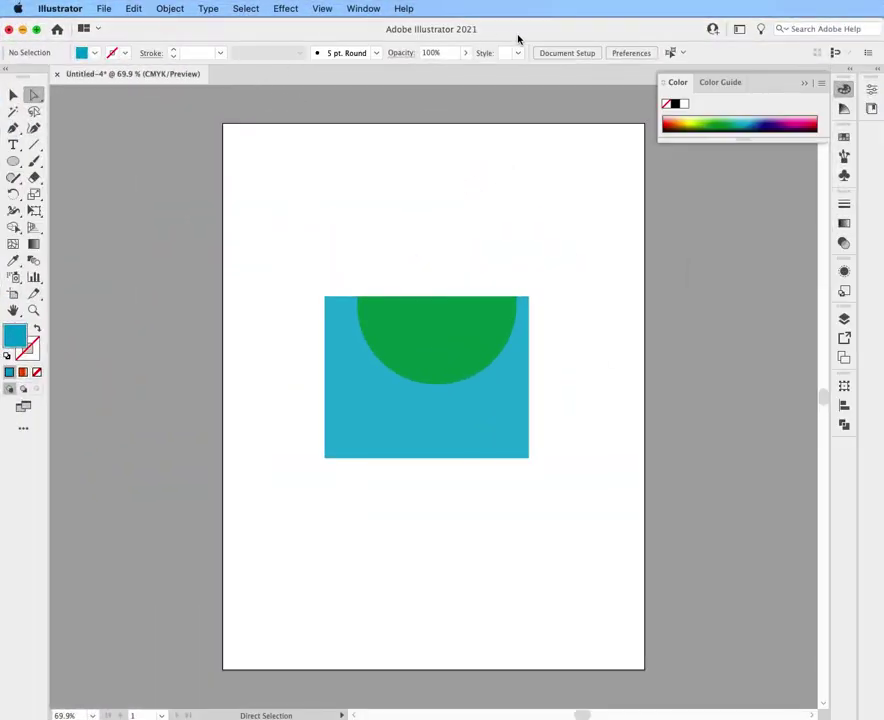
key("super+s")
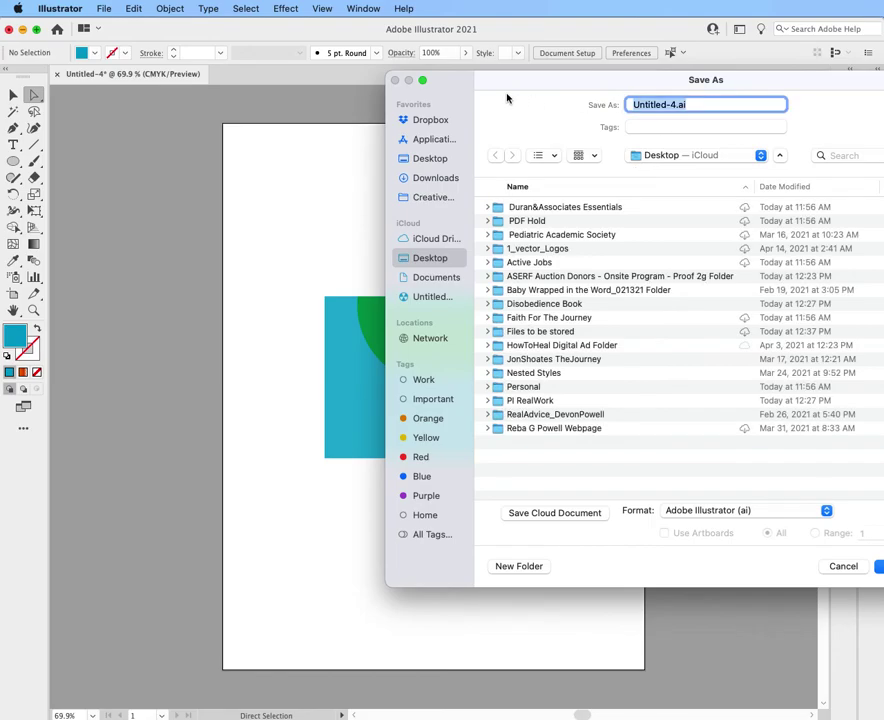
type("mask")
key("Return")
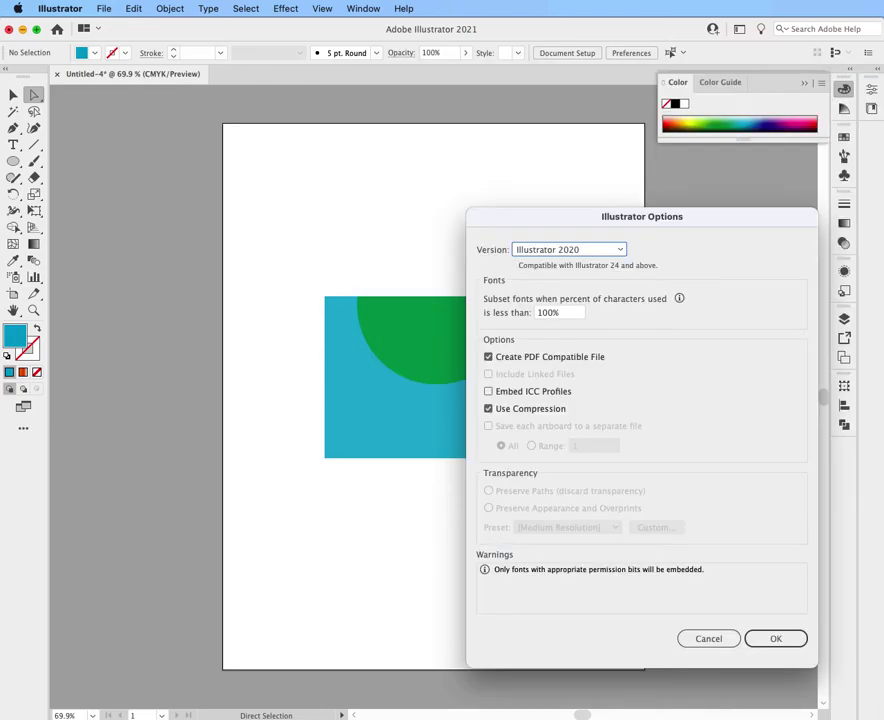
left_click(775, 640)
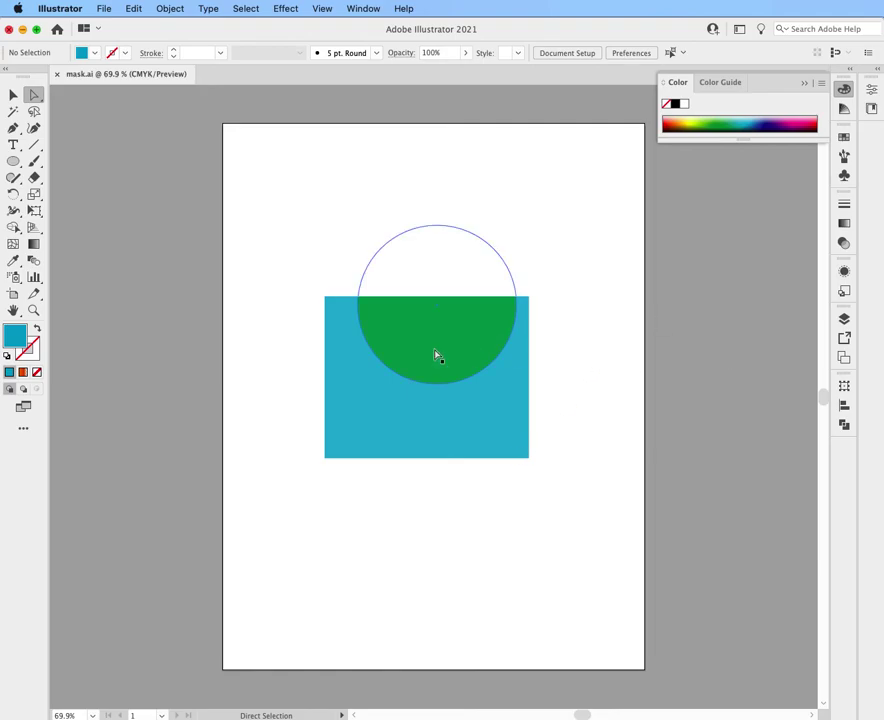
key("ctrl+Up")
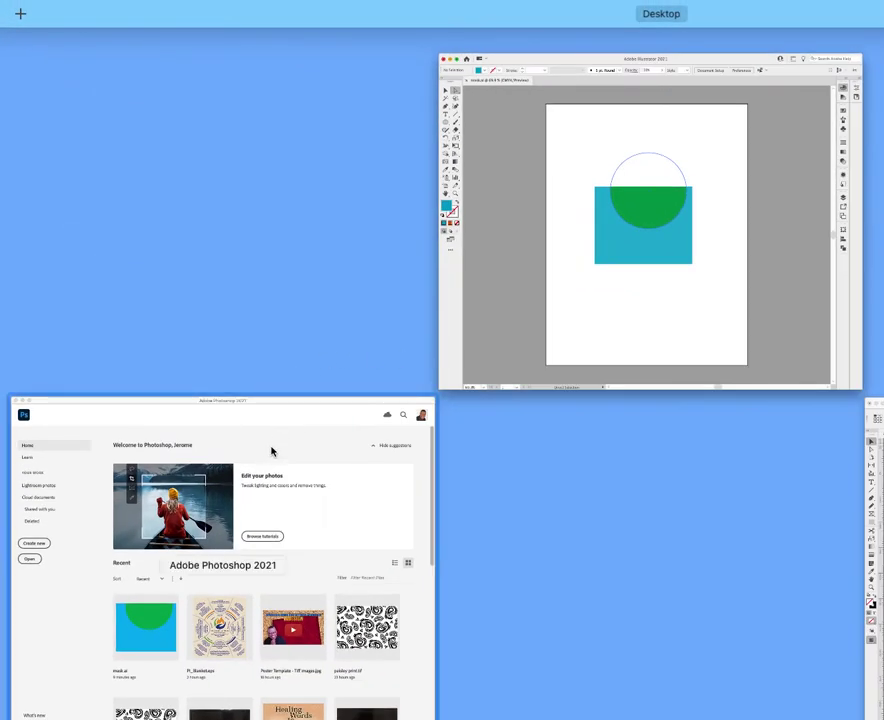
Step: In InDesign, choose mask.ai as the graphic to place through File > Place
left_click(872, 520)
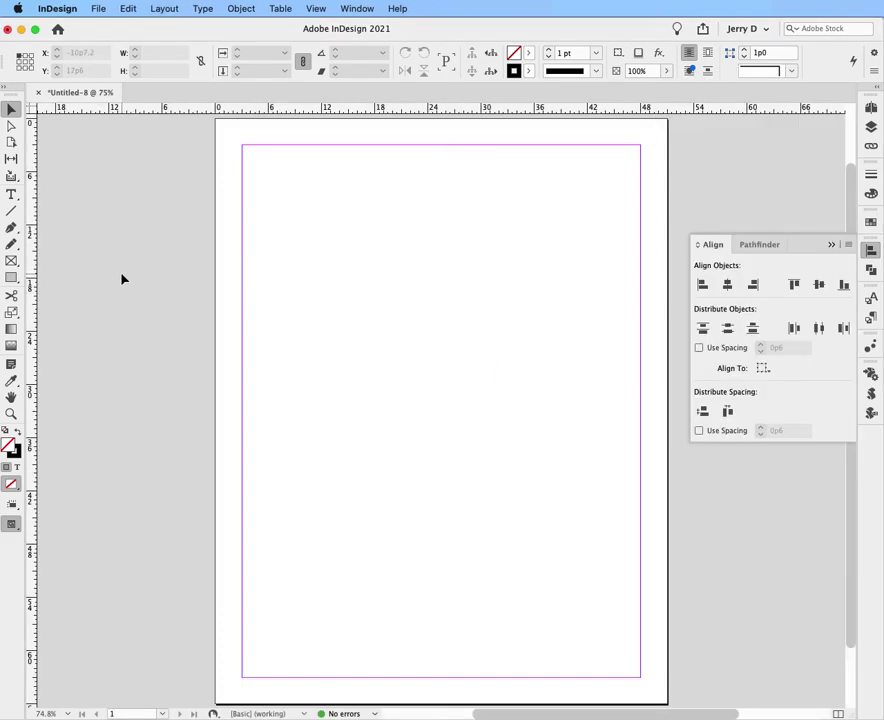
left_click(96, 9)
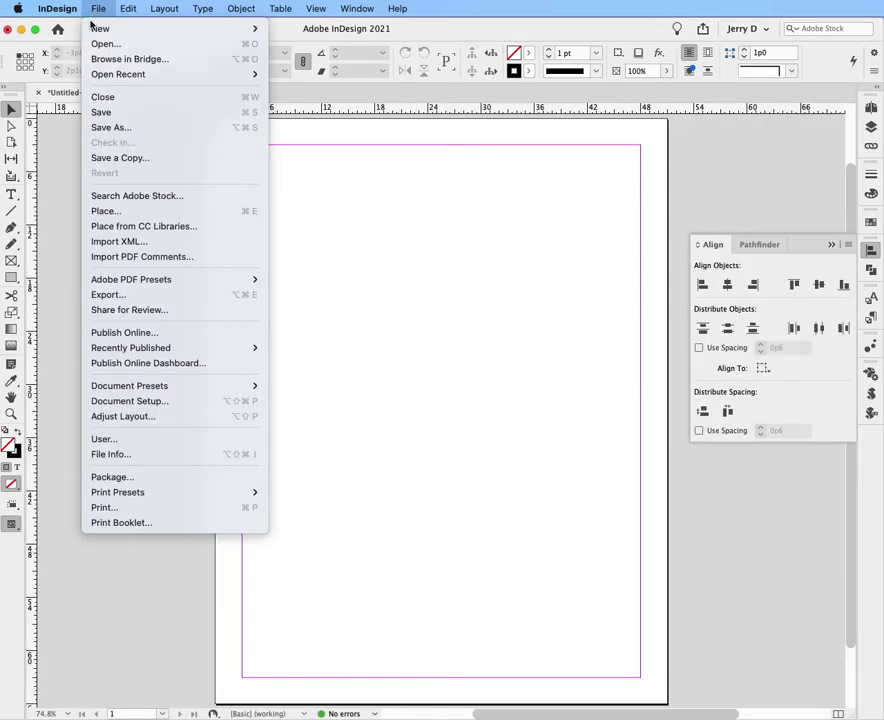
left_click(106, 211)
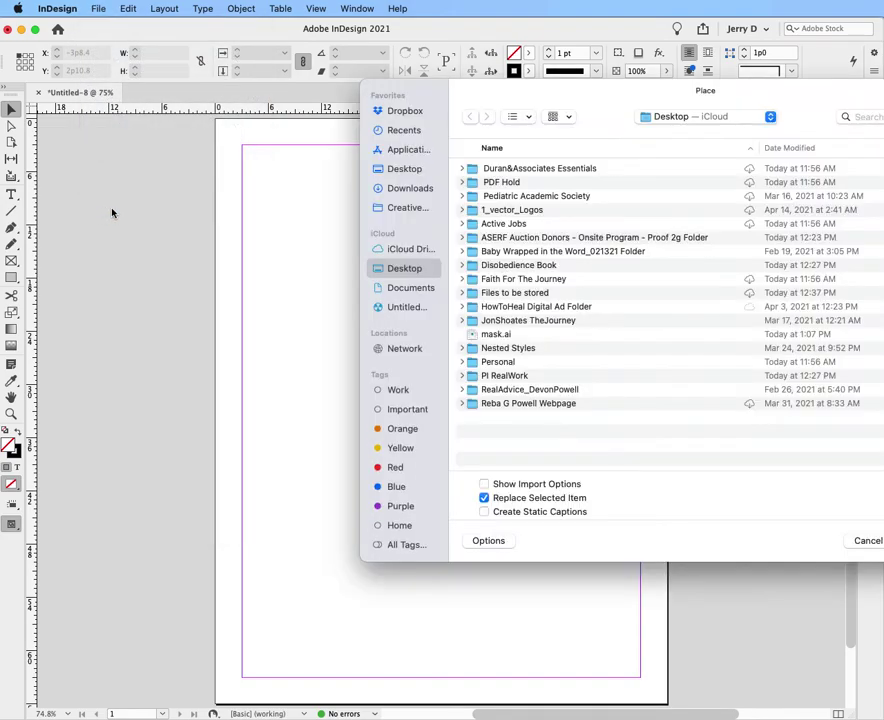
left_click(503, 334)
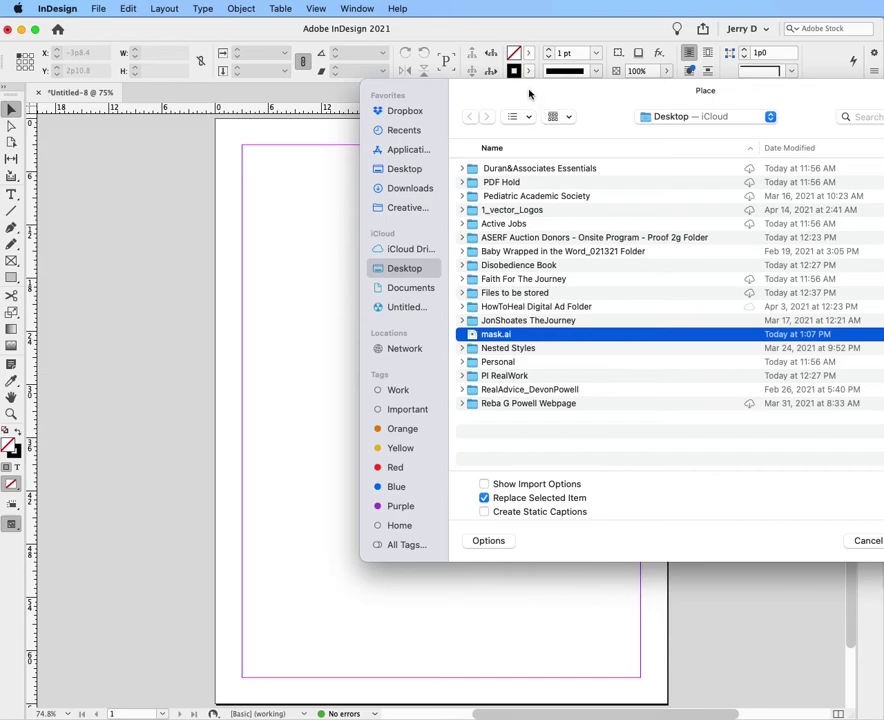
left_click_drag(527, 93, 230, 43)
left_click(624, 494)
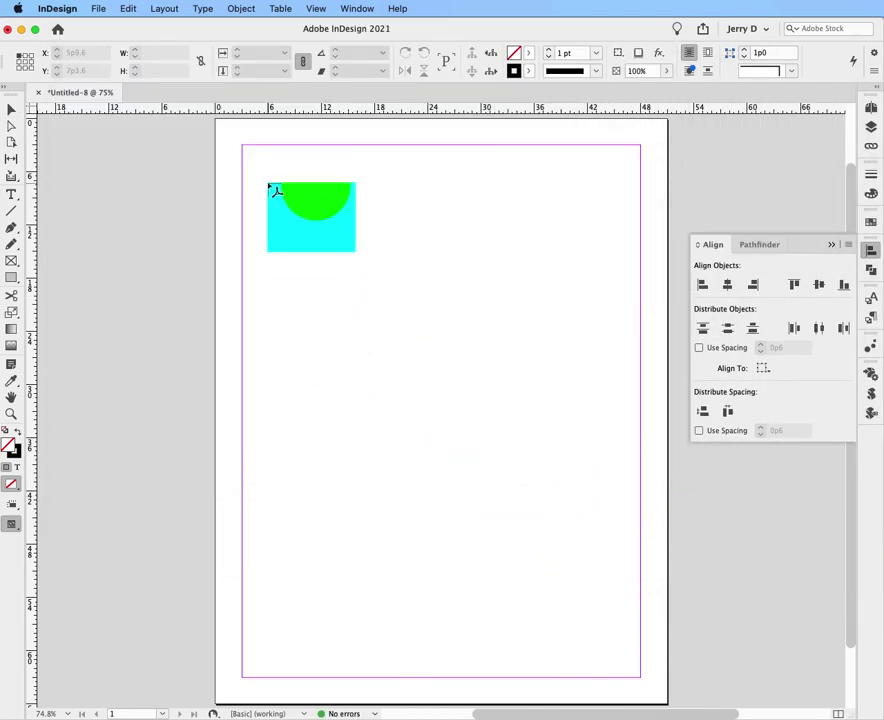
Step: Place mask.ai at full size in the upper middle of the page, redoing the first drop
left_click(268, 185)
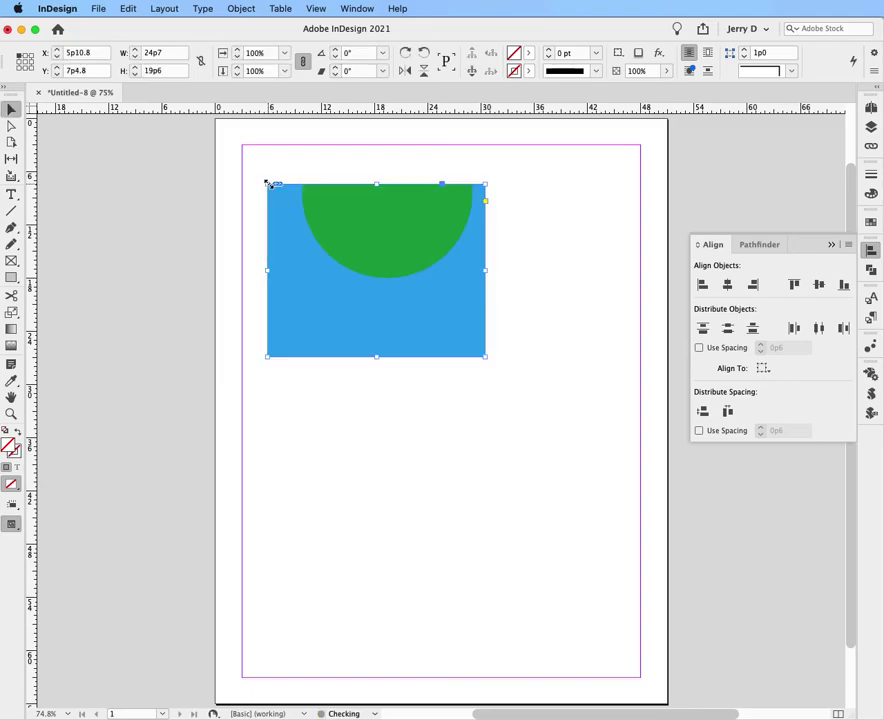
key("super+z")
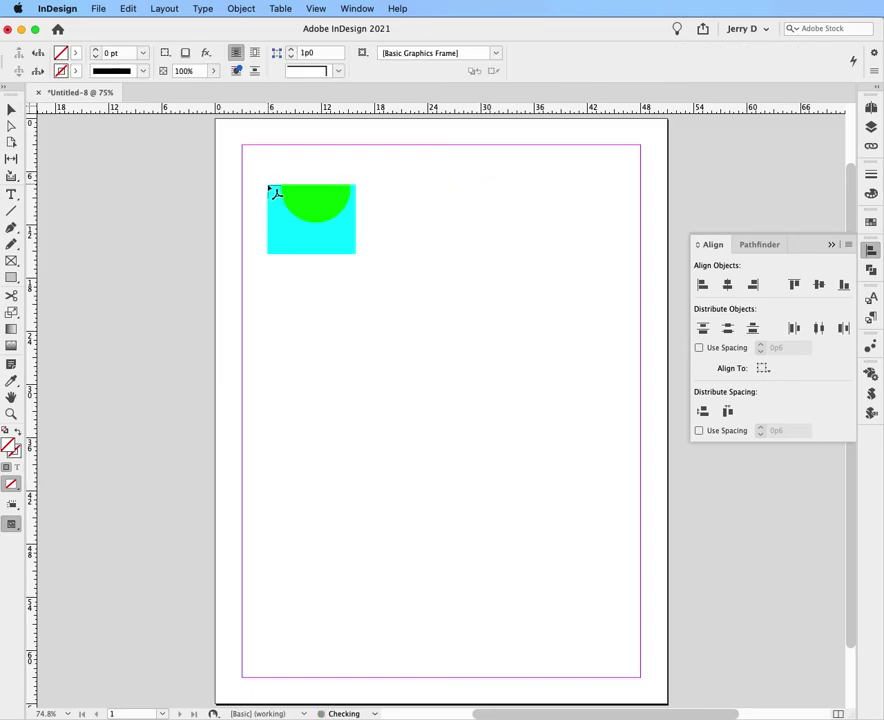
left_click_drag(250, 156, 481, 456)
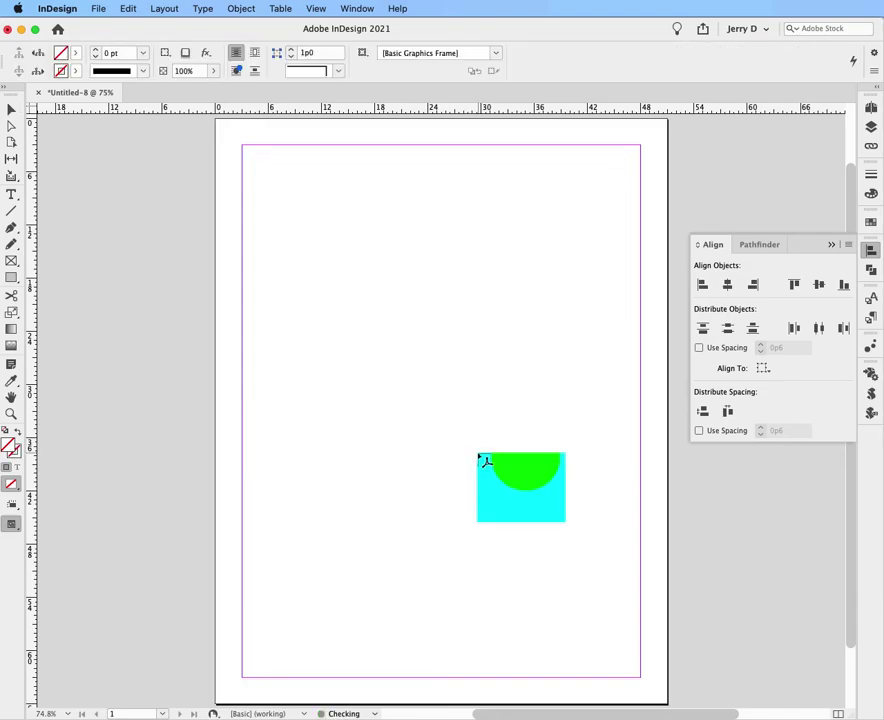
left_click(330, 211)
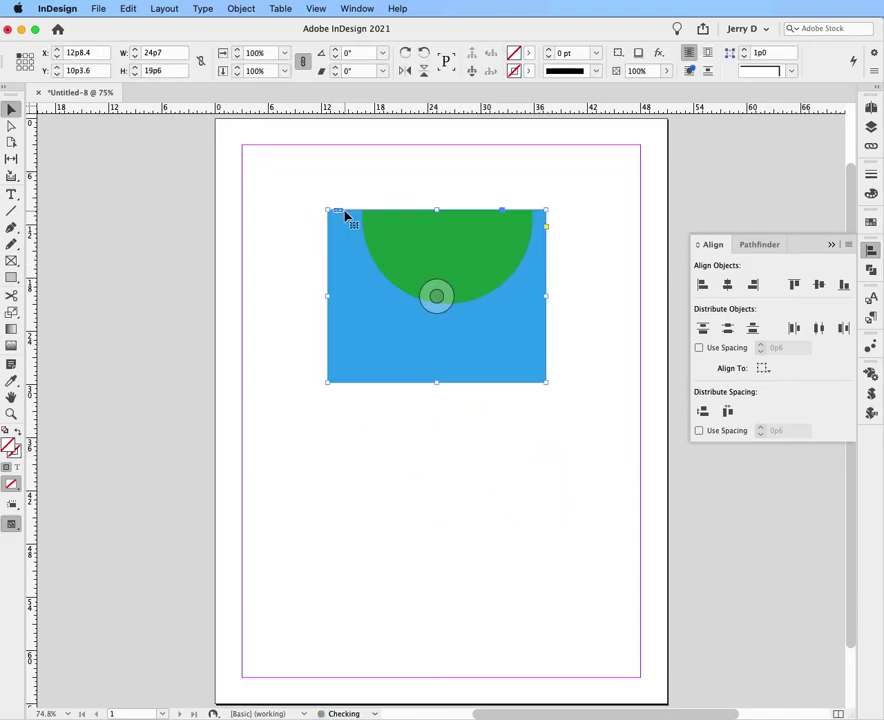
left_click(600, 280)
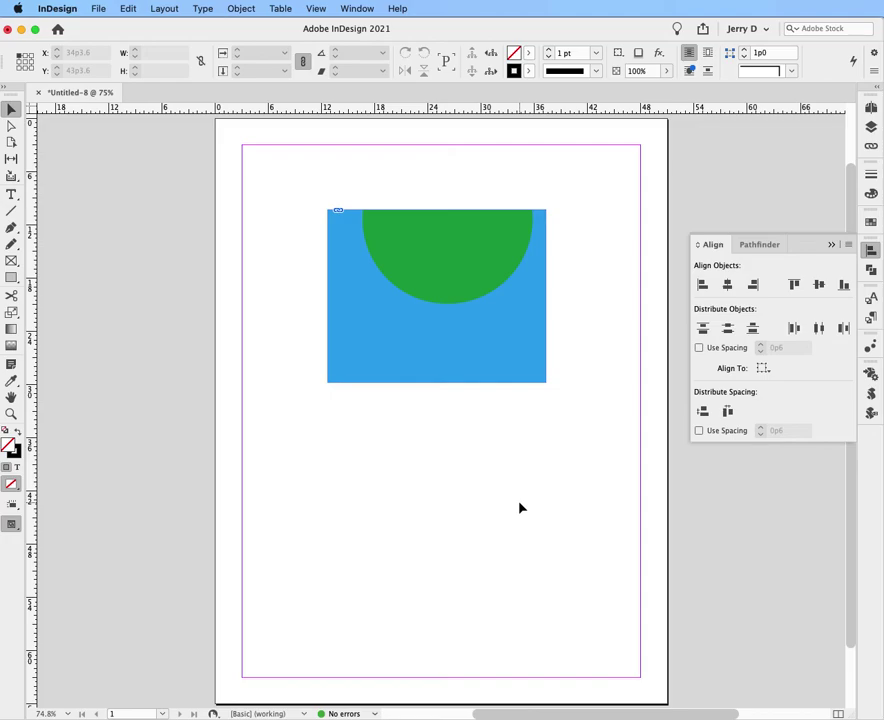
Step: Switch to Photoshop and open mask.ai from the Desktop with Cmd+O
key("ctrl+Up")
left_click(345, 498)
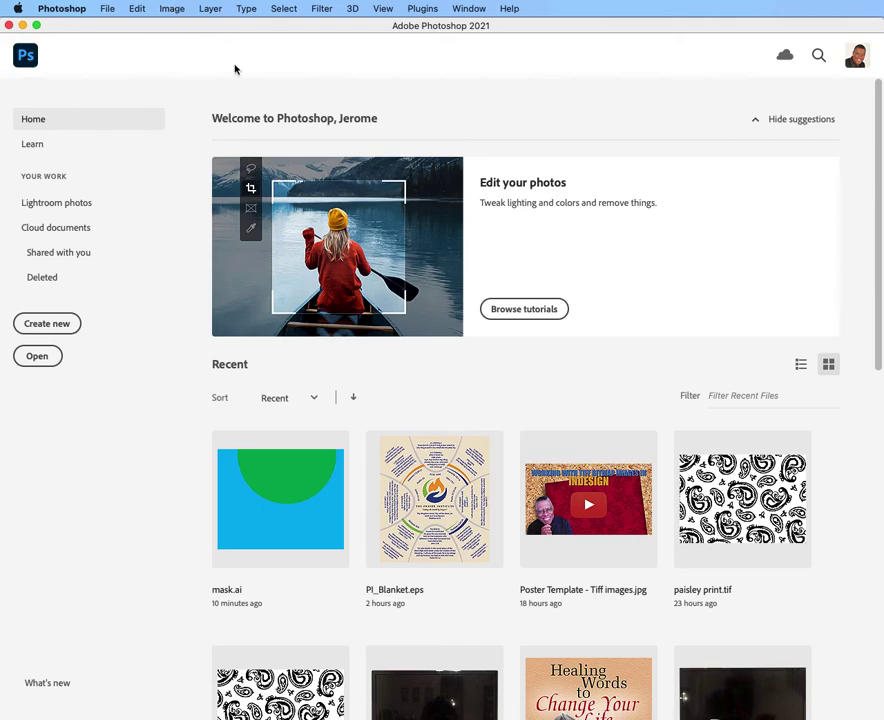
key("super+o")
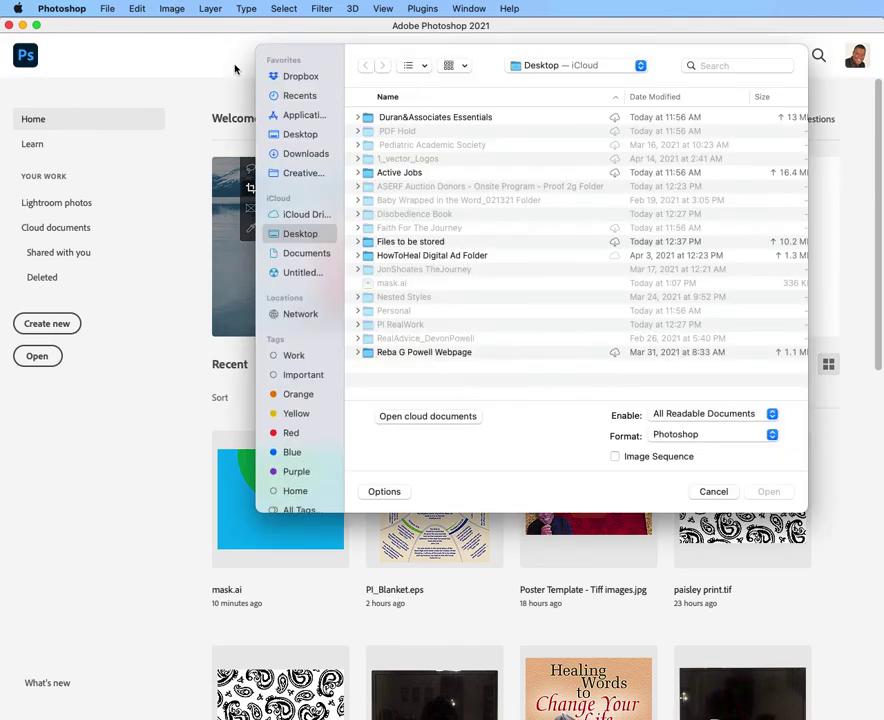
left_click(399, 283)
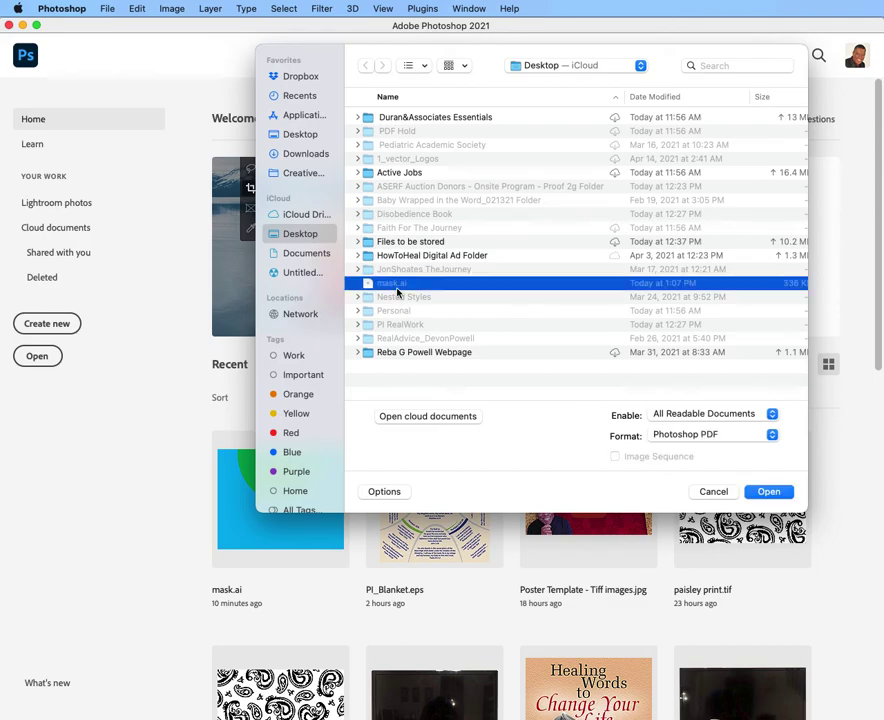
left_click(768, 492)
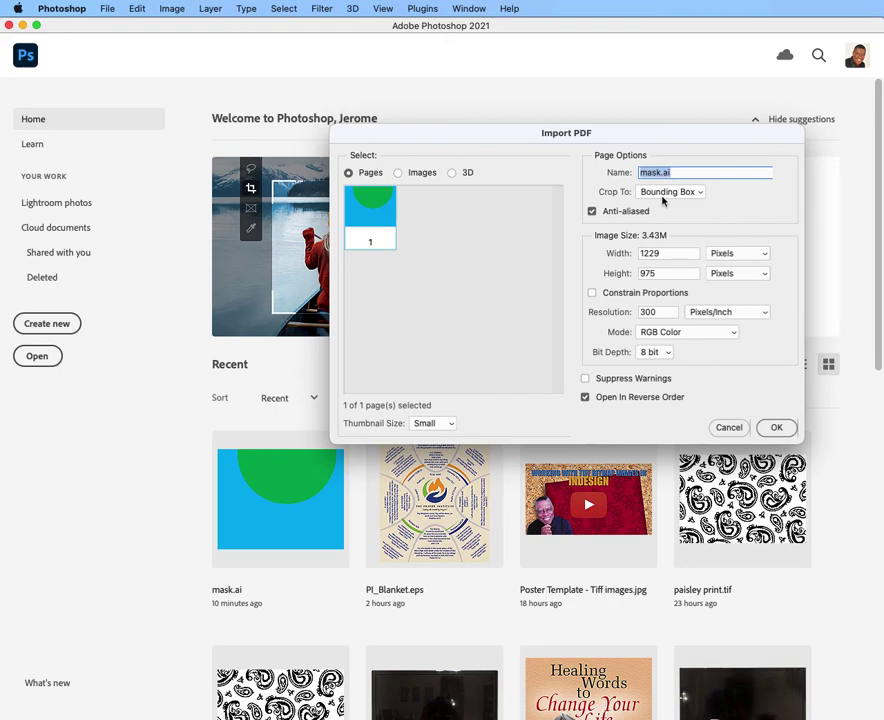
Step: Try Trim Box cropping, revert to Bounding Box, and open mask.ai at 1229 × 975 px
left_click(671, 194)
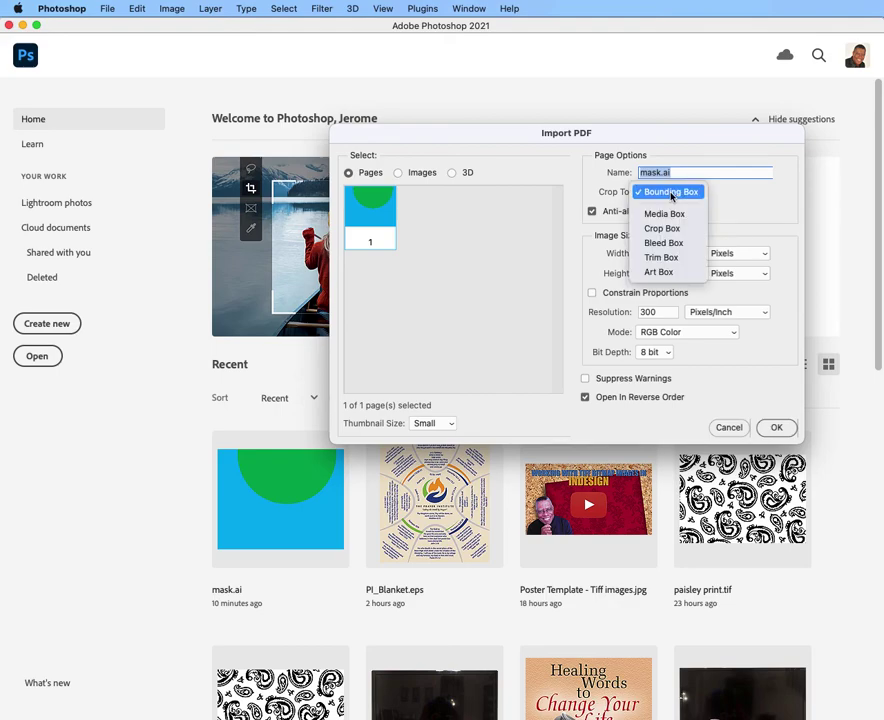
left_click(682, 258)
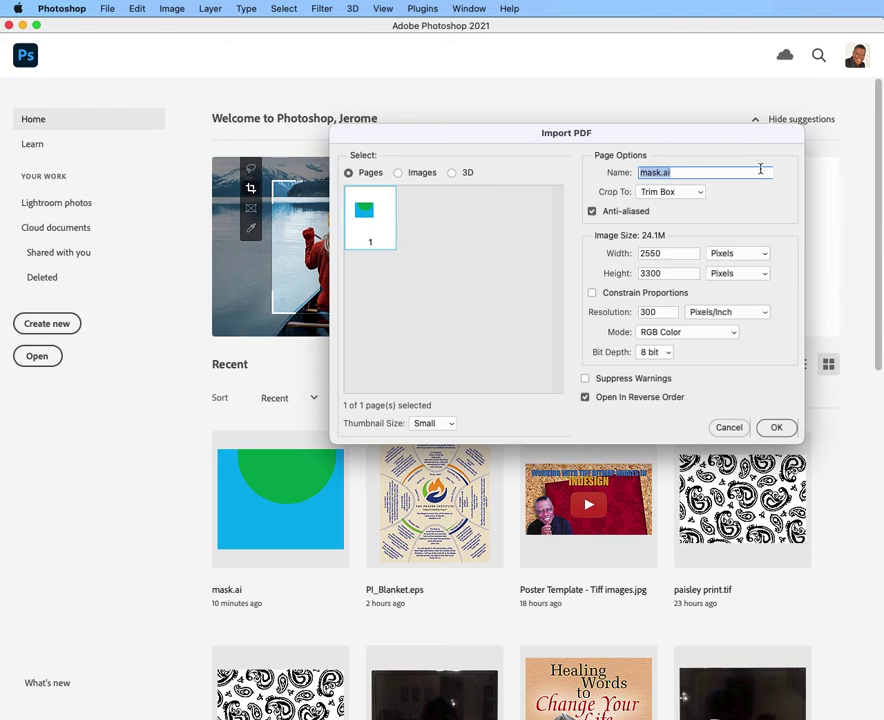
left_click(689, 191)
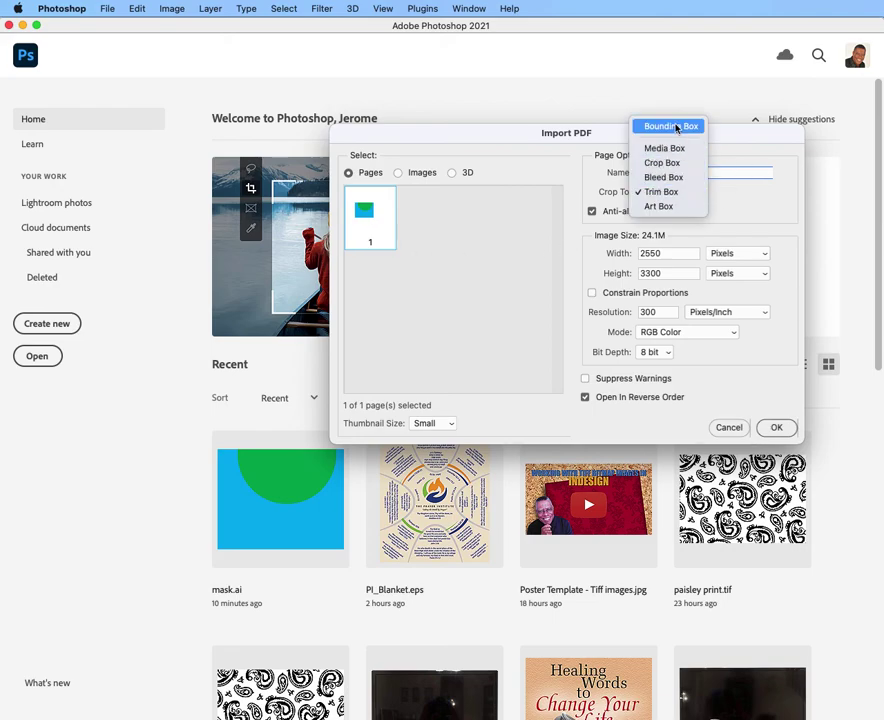
left_click(676, 127)
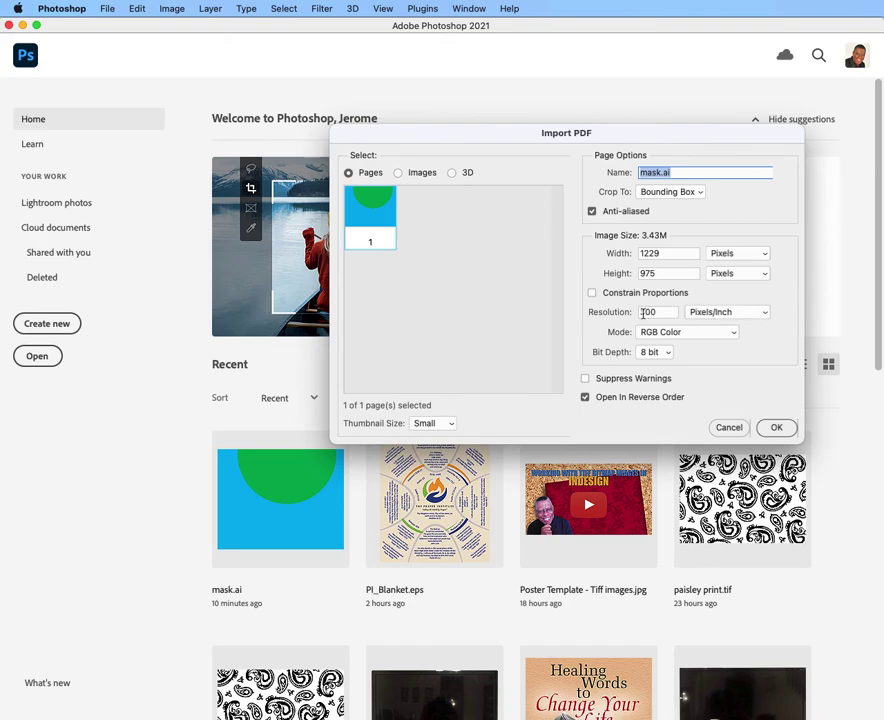
left_click(775, 428)
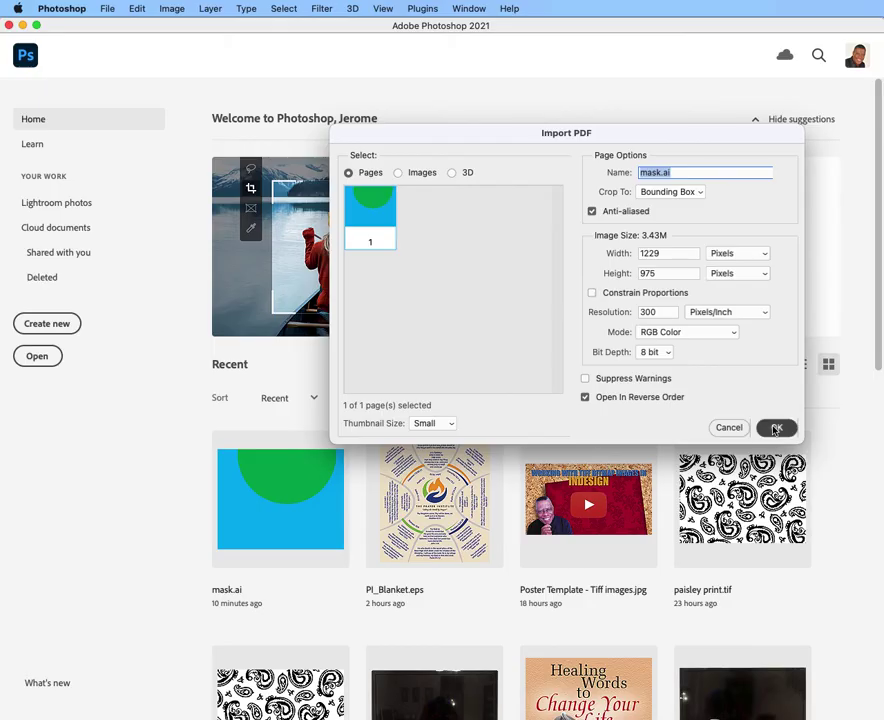